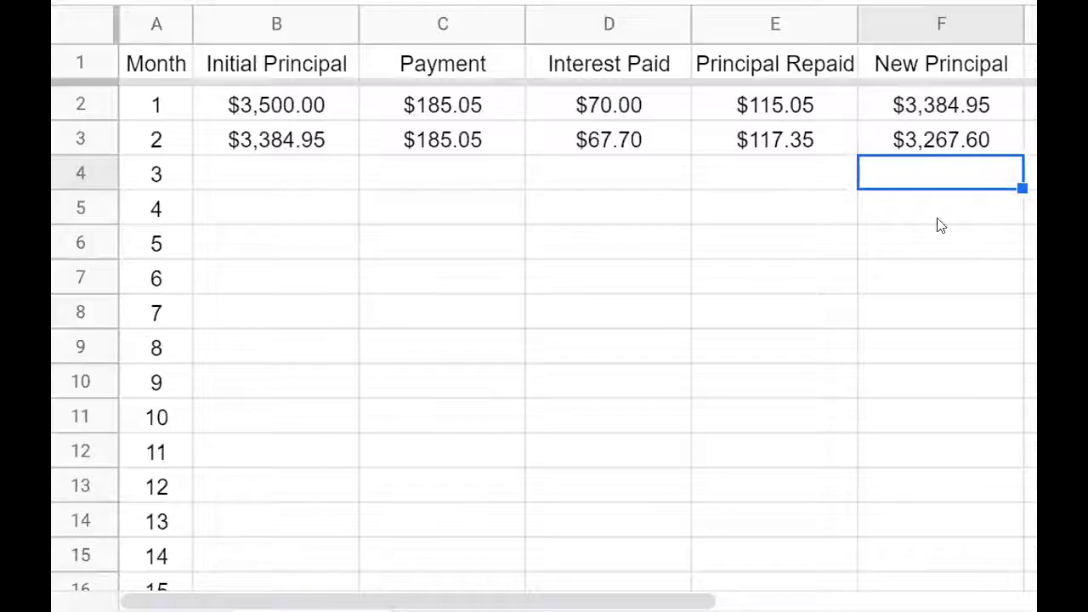
# Fill the month 2 formulas in B3:F3 down through month 24, ending at -$0.04 new principal
pyautogui.press('Down')
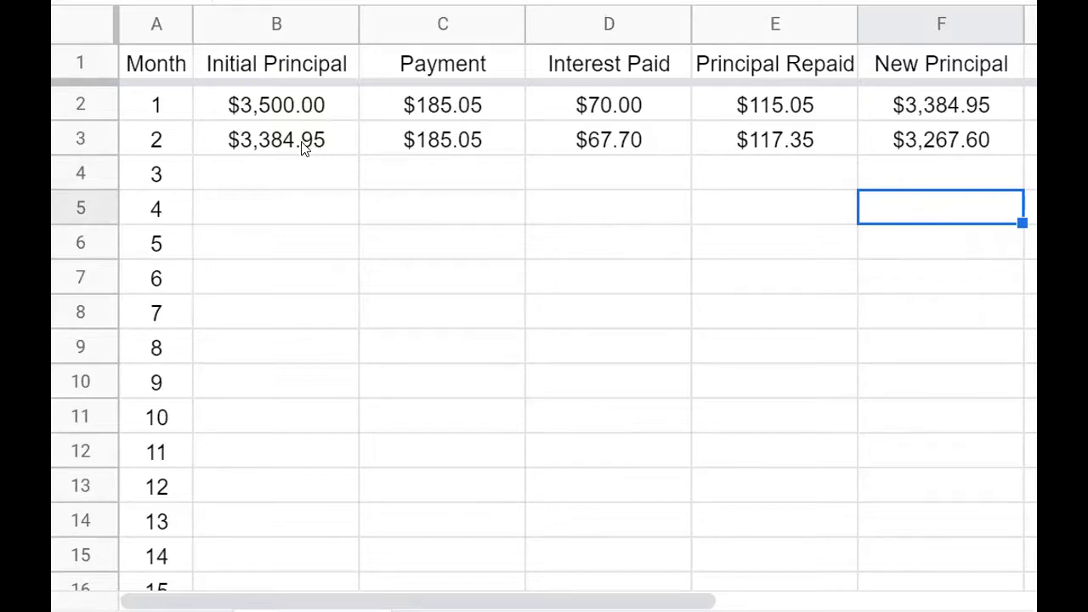
pyautogui.moveTo(292, 145)
pyautogui.mouseDown()
pyautogui.moveTo(1020, 151)
pyautogui.moveTo(1019, 175)
pyautogui.mouseUp()
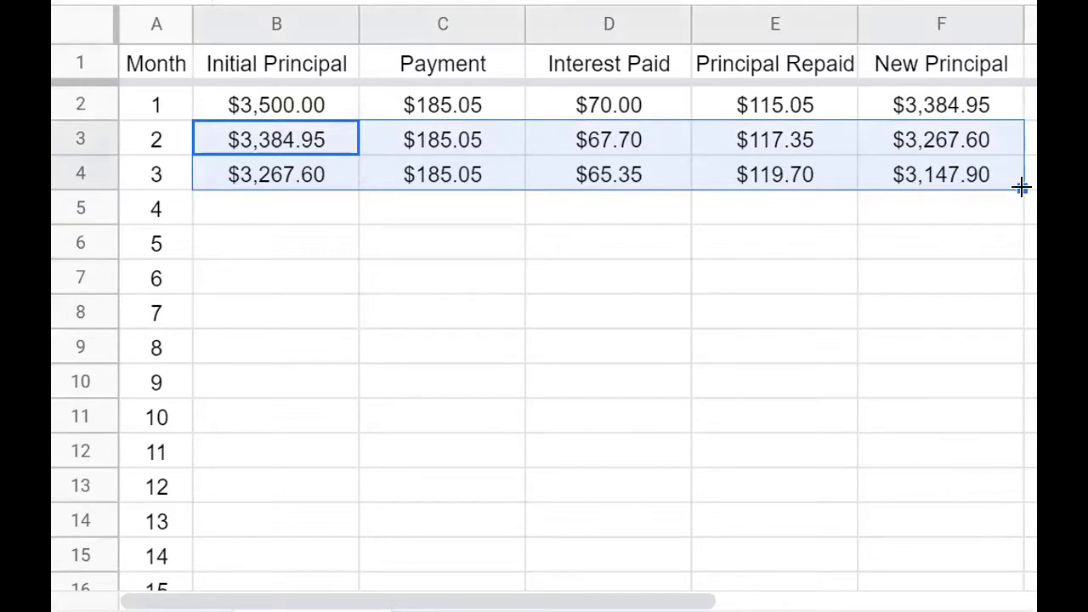
pyautogui.moveTo(1019, 188); pyautogui.dragTo(1015, 562)
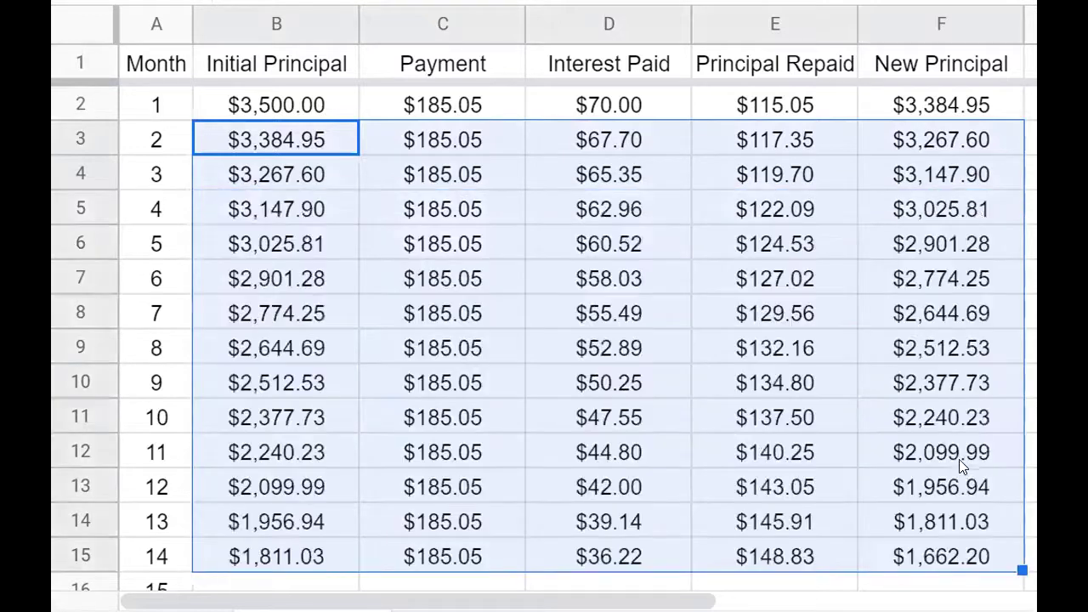
pyautogui.scroll(-1, 961, 463)
pyautogui.scroll(-2, 960, 464)
pyautogui.scroll(-1, 960, 464)
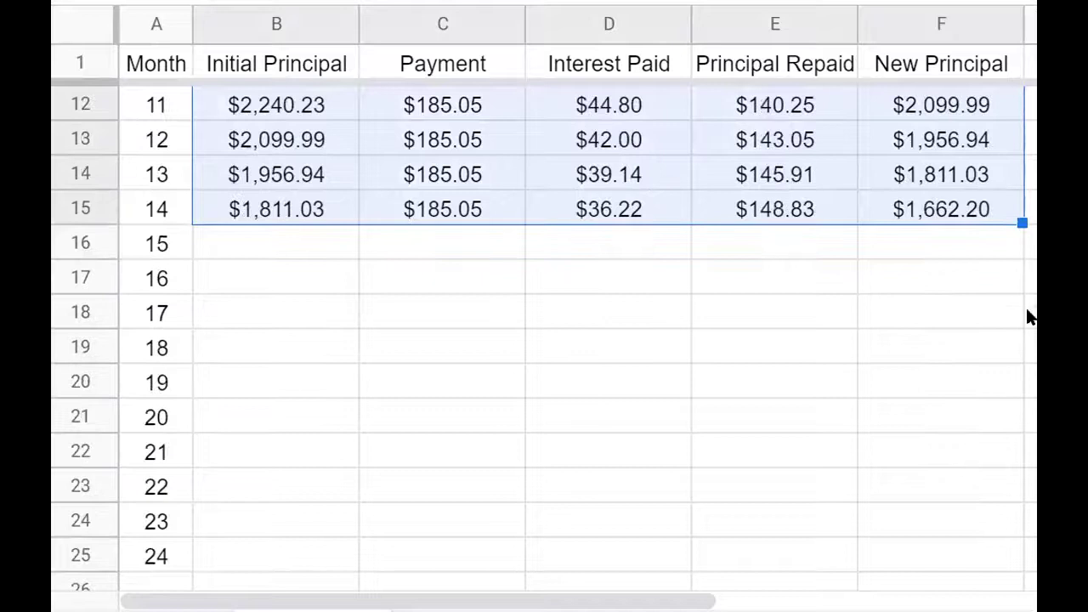
pyautogui.moveTo(1022, 223); pyautogui.dragTo(995, 551)
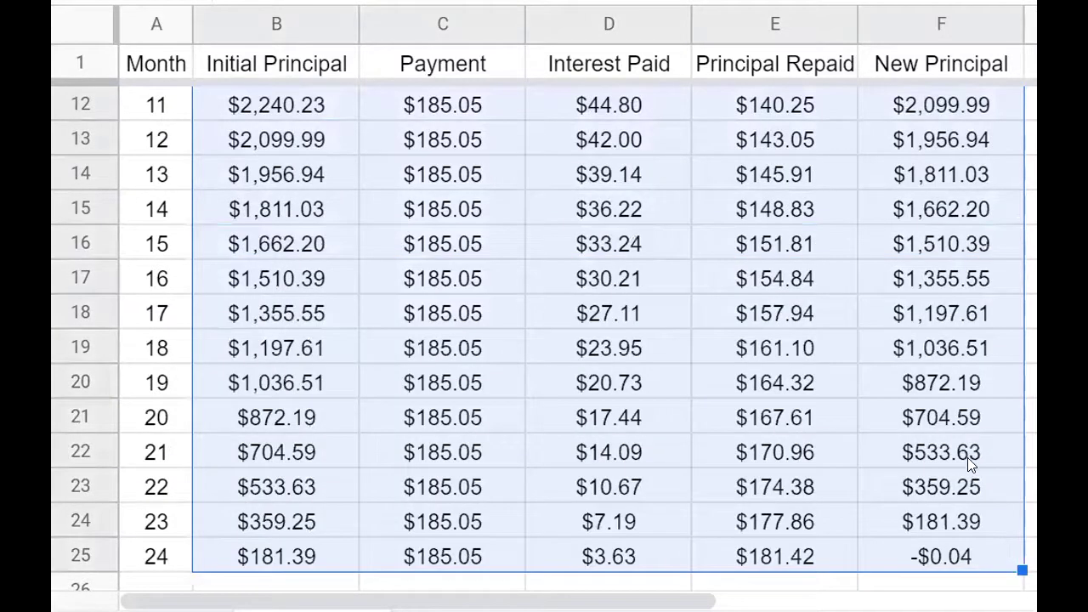
pyautogui.scroll(1, 629, 129)
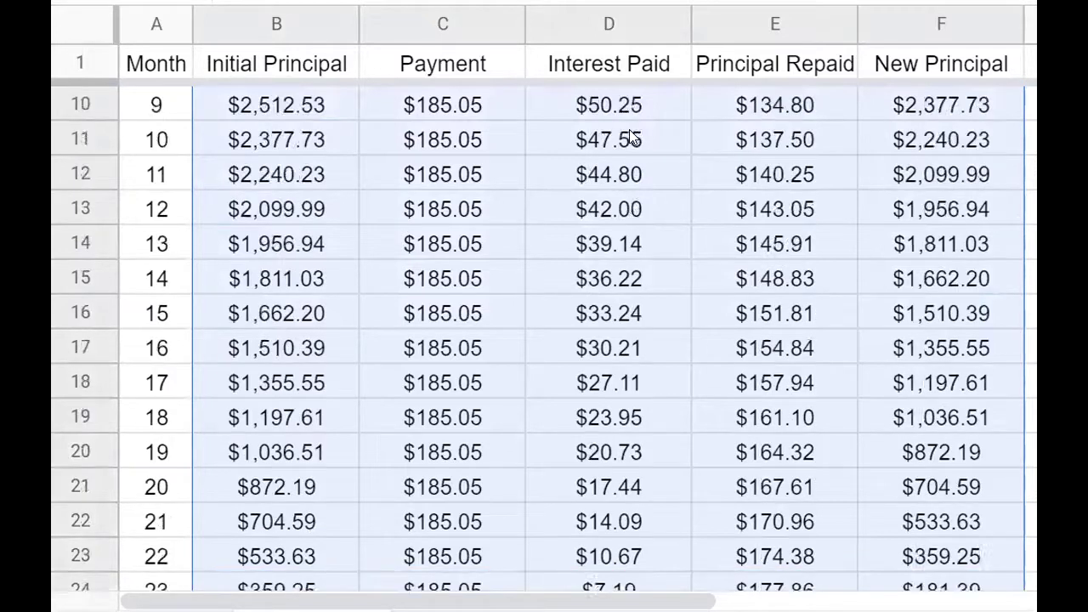
pyautogui.scroll(3, 629, 129)
pyautogui.click(668, 108)
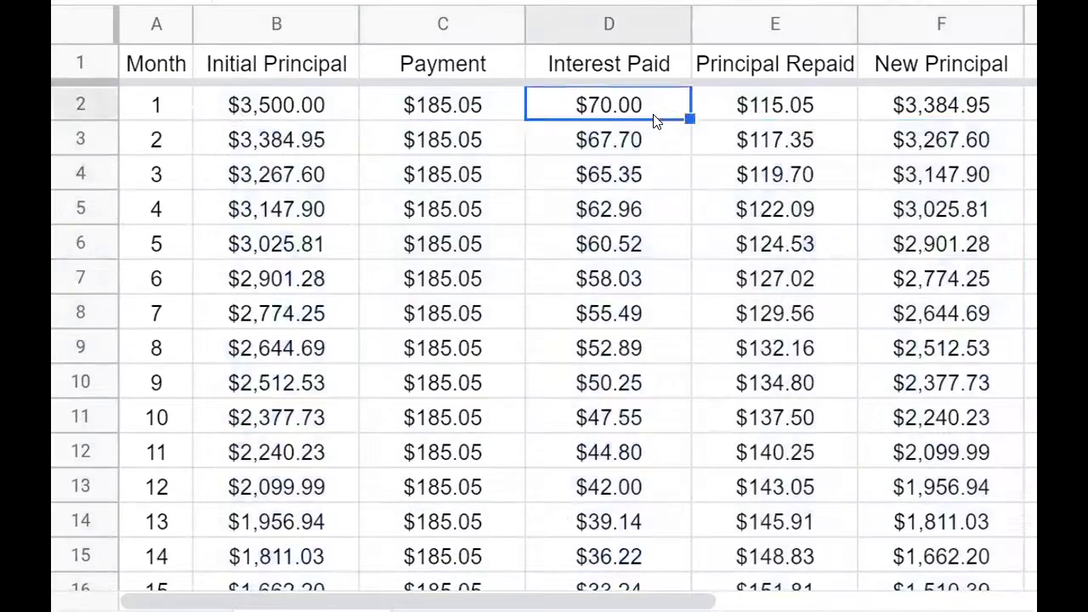
pyautogui.scroll(-2, 650, 116)
pyautogui.scroll(-2, 648, 116)
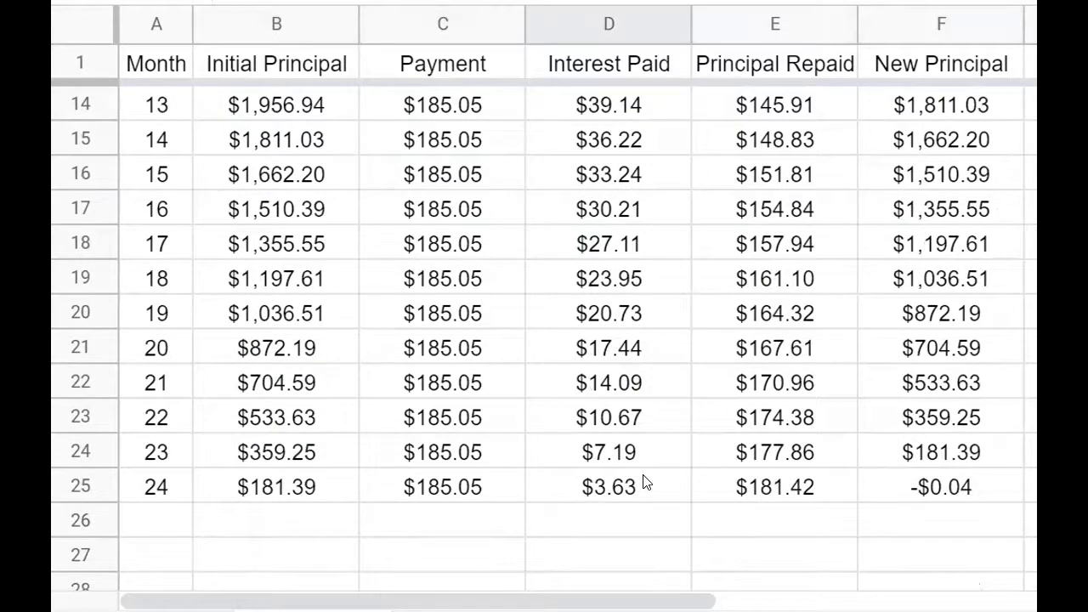
pyautogui.scroll(1, 641, 480)
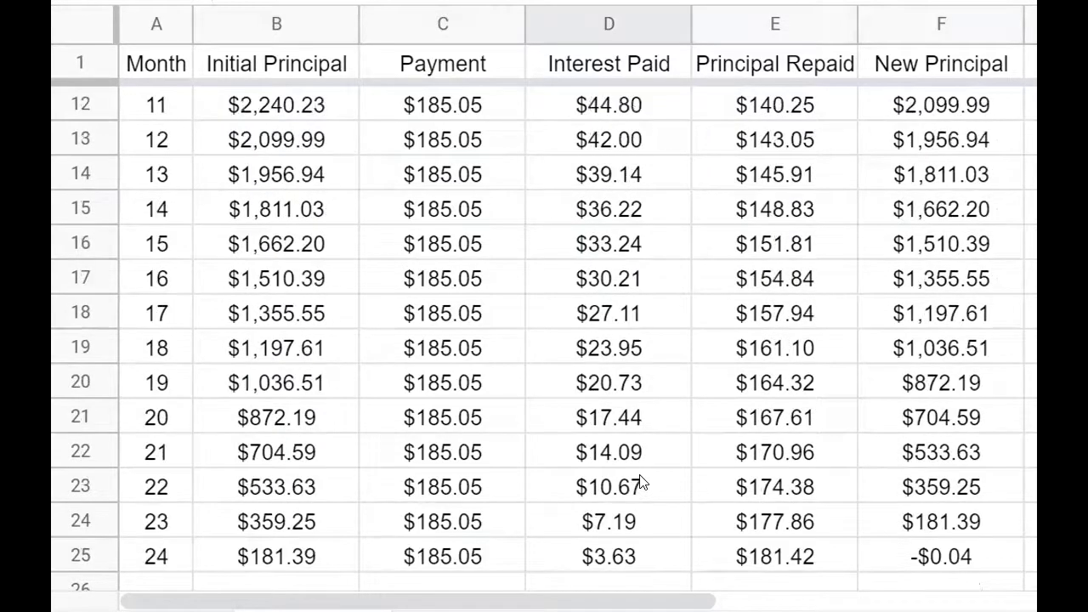
pyautogui.click(264, 557)
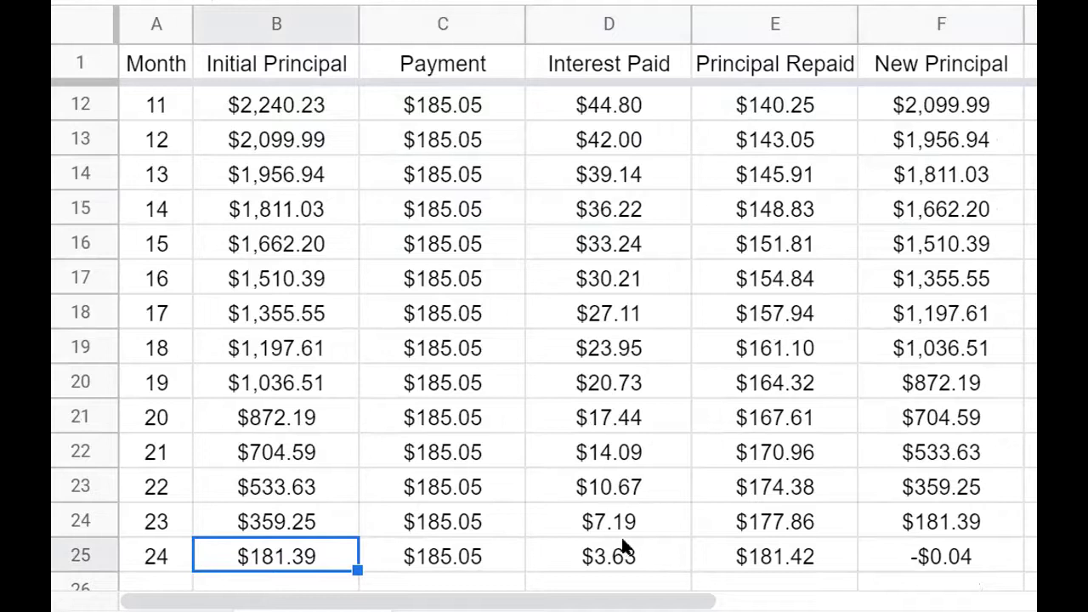
pyautogui.click(957, 558)
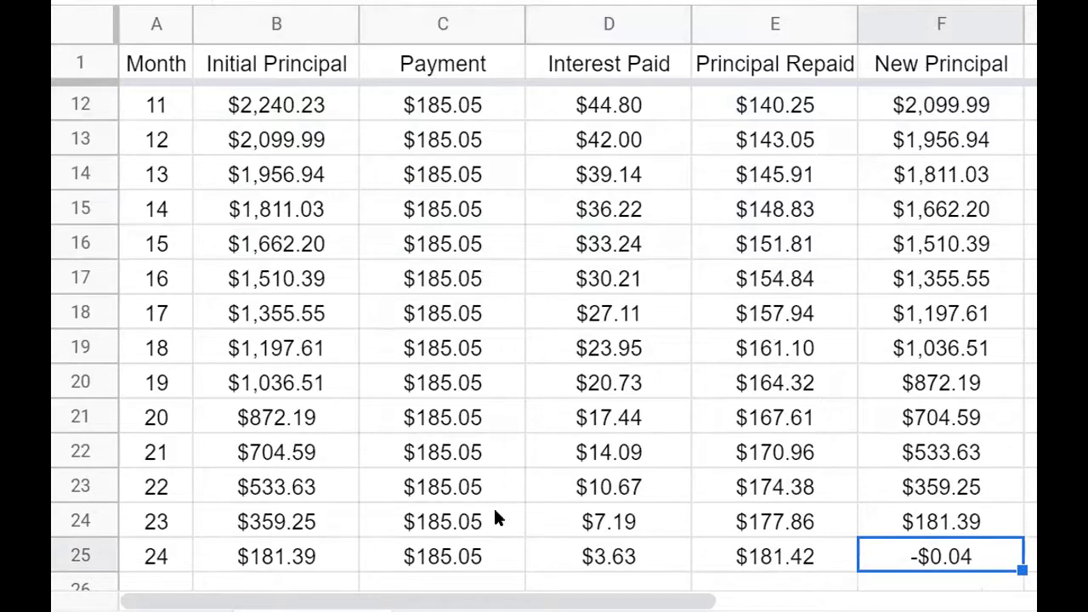
pyautogui.scroll(1, 495, 513)
pyautogui.scroll(4, 495, 512)
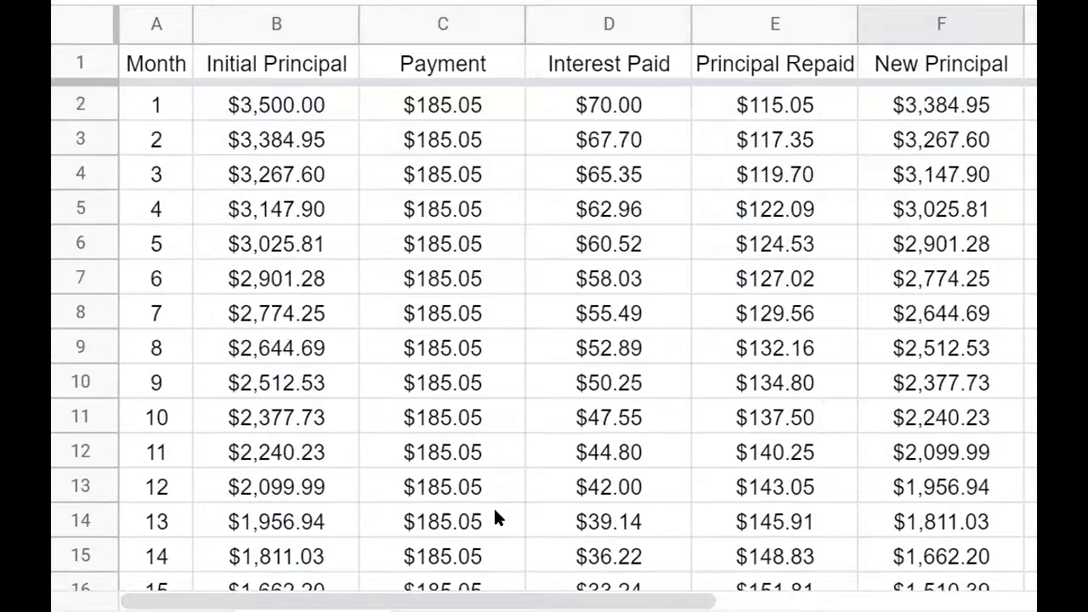
pyautogui.scroll(-2, 494, 519)
pyautogui.scroll(-3, 495, 519)
pyautogui.scroll(1, 495, 519)
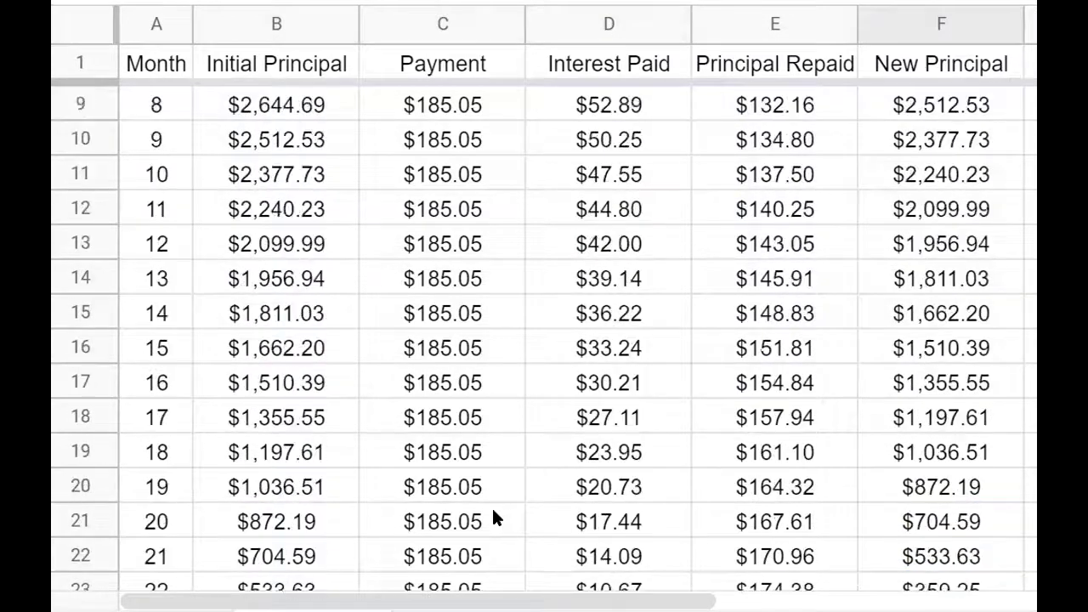
pyautogui.scroll(-5, 496, 518)
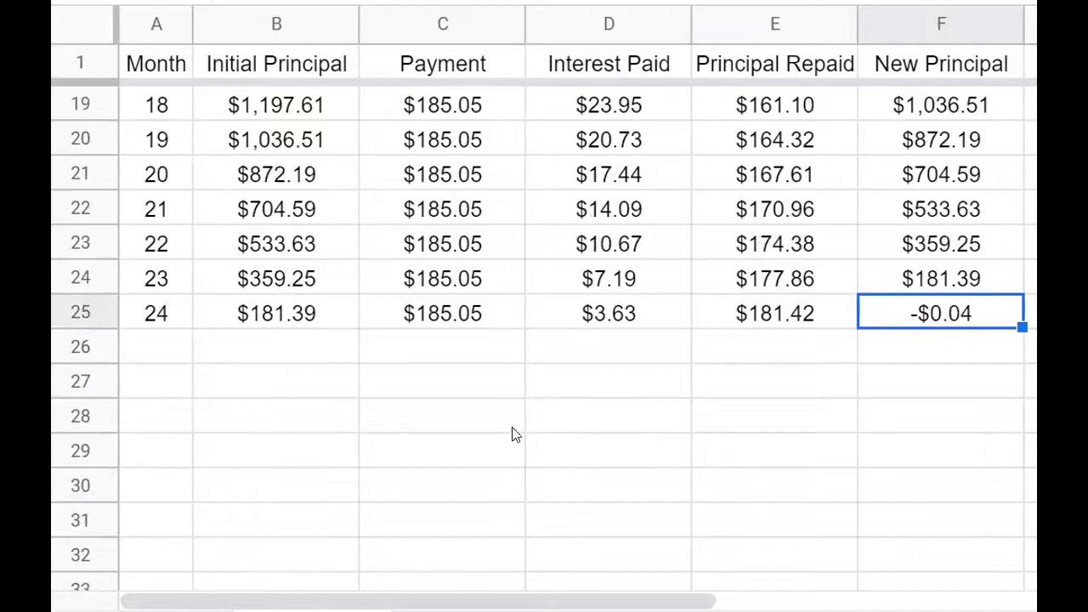
# Enter the label 'amortization schedule' in C27, then scroll back to the top of the sheet
pyautogui.click(491, 398)
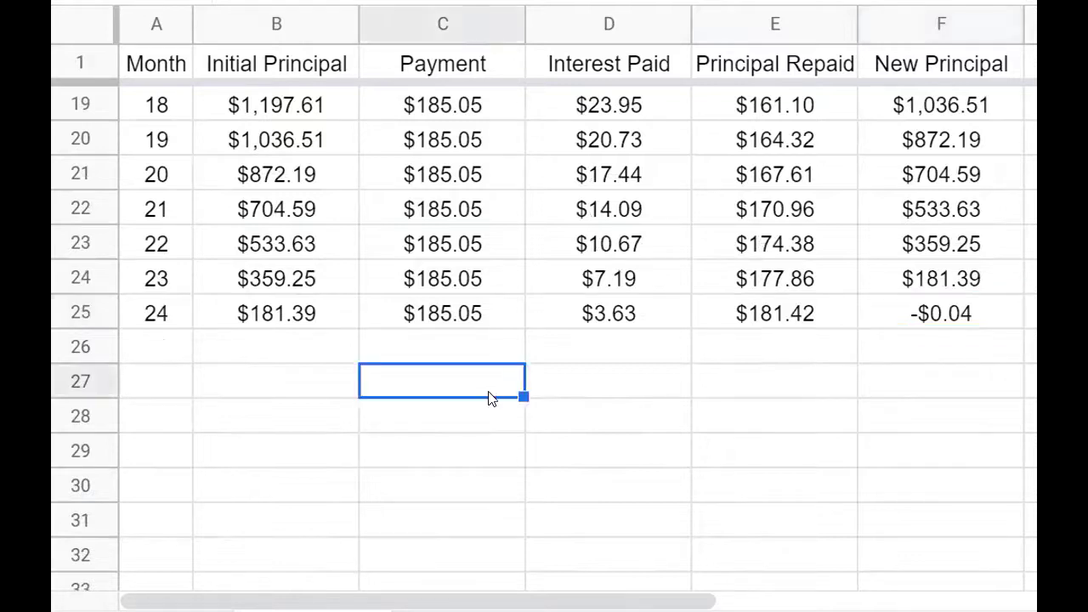
pyautogui.write('amortiza')
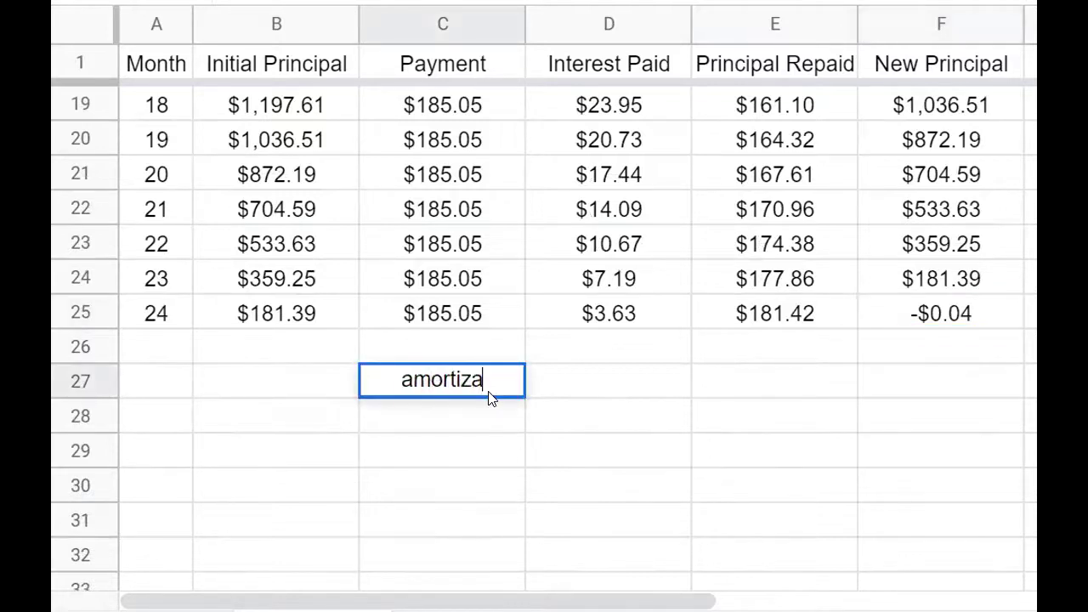
pyautogui.write('tion schedule')
pyautogui.press('Return')
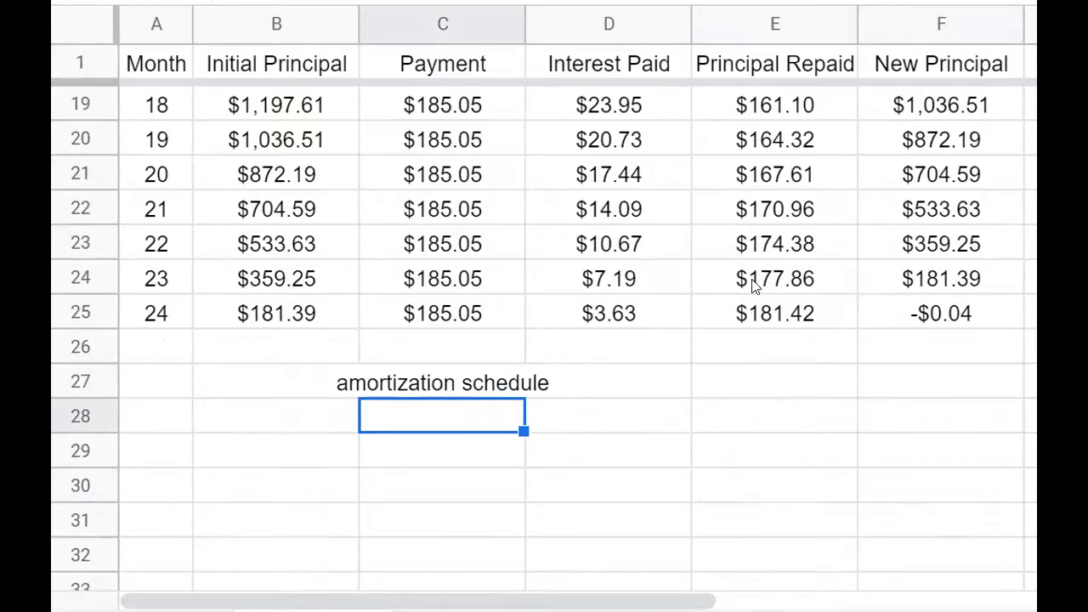
pyautogui.scroll(2, 939, 223)
pyautogui.scroll(1, 942, 222)
pyautogui.scroll(2, 942, 223)
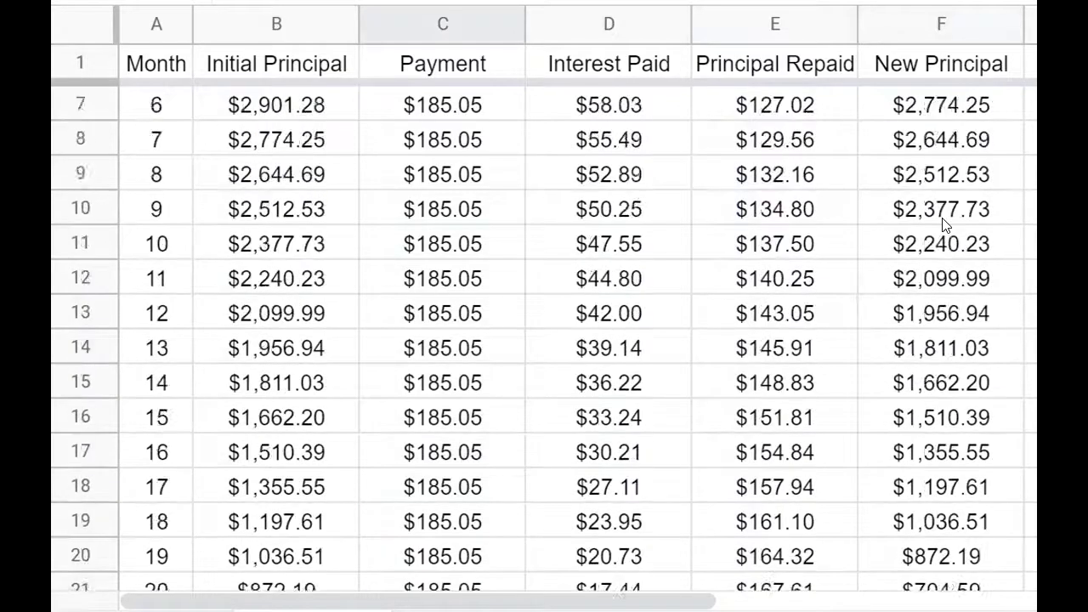
pyautogui.scroll(1, 942, 222)
pyautogui.scroll(1, 942, 222)
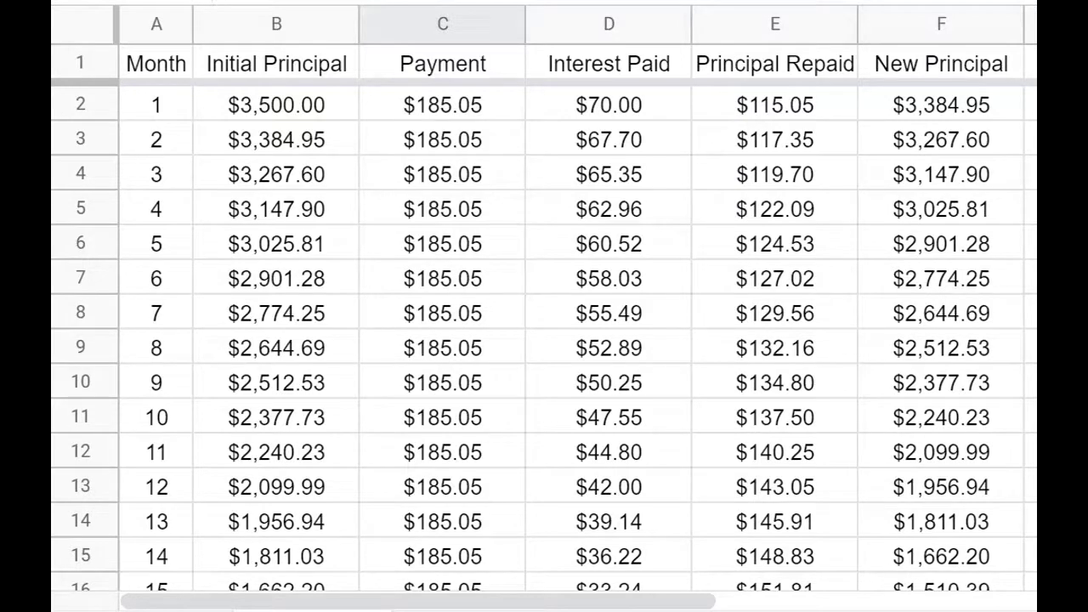
pyautogui.click(945, 178)
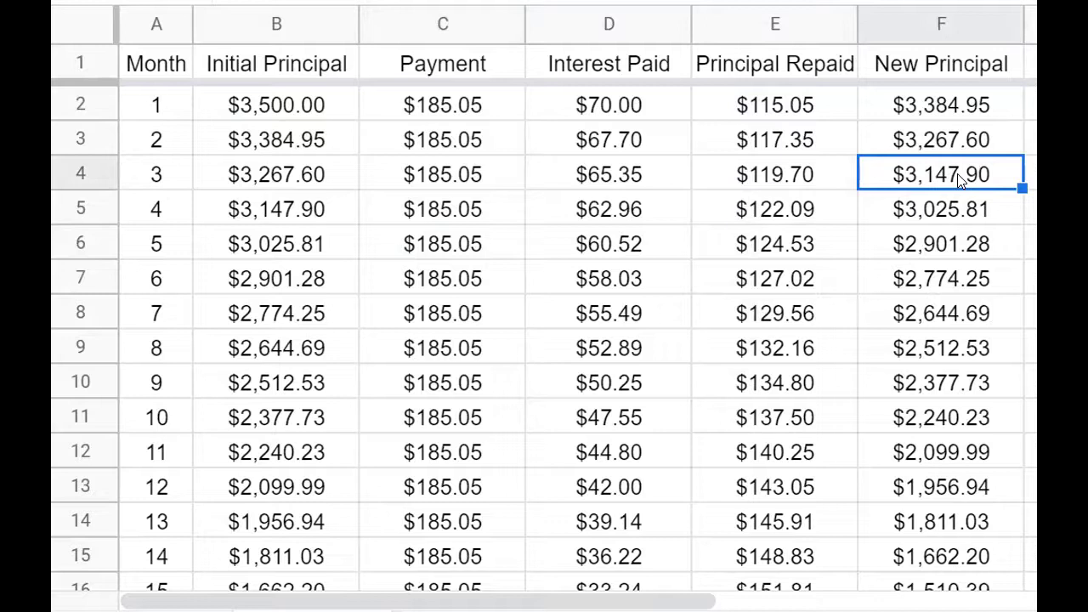
# Add +200 to E4's formula so month 3 repays $319.70, then undo and redo to compare balances
pyautogui.click(823, 174)
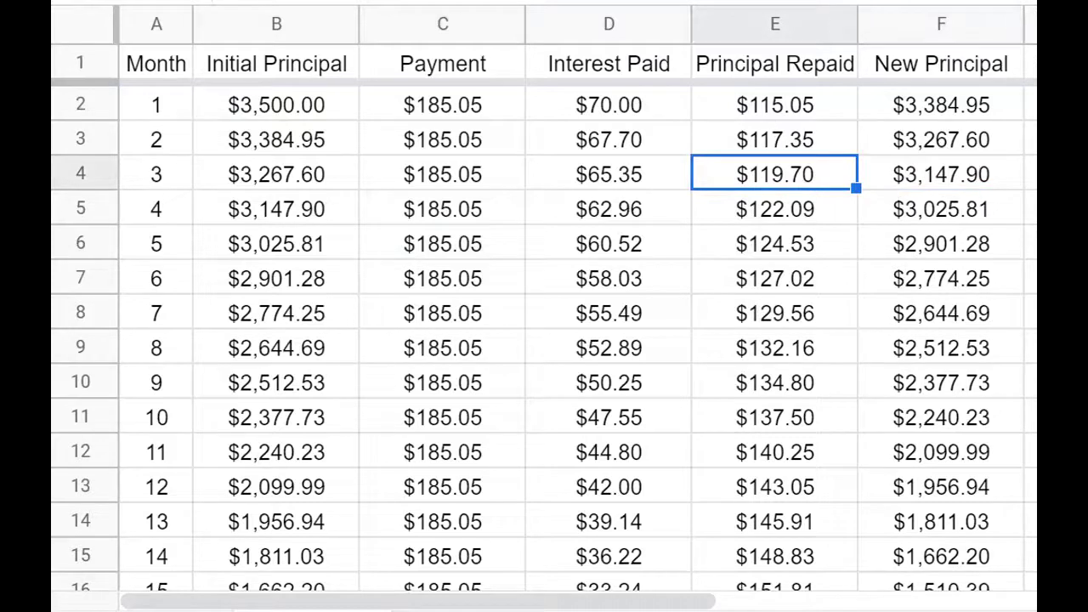
pyautogui.press('F2')
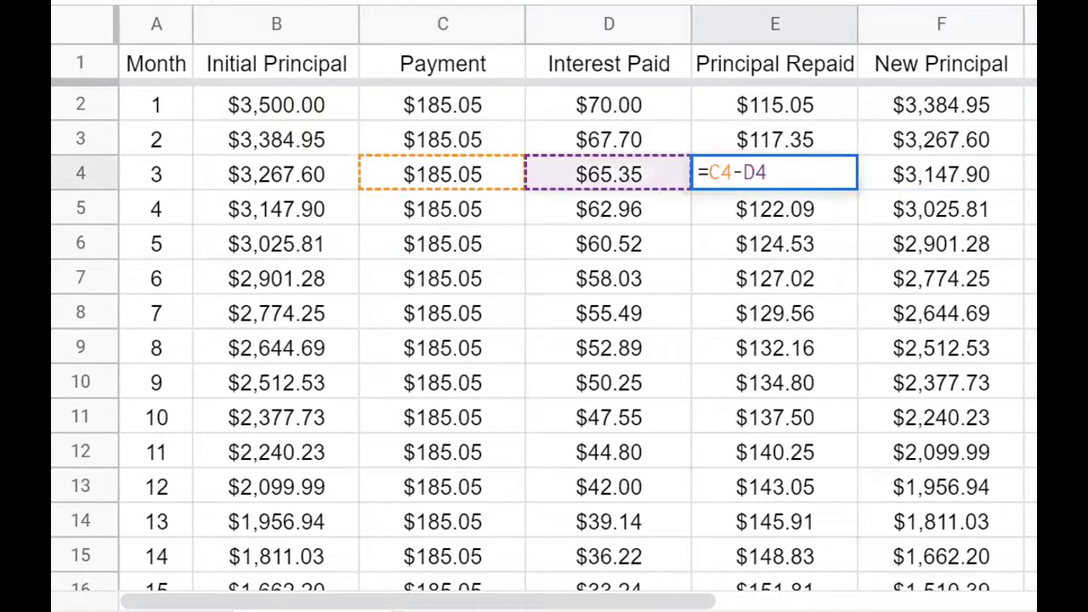
pyautogui.write('+2')
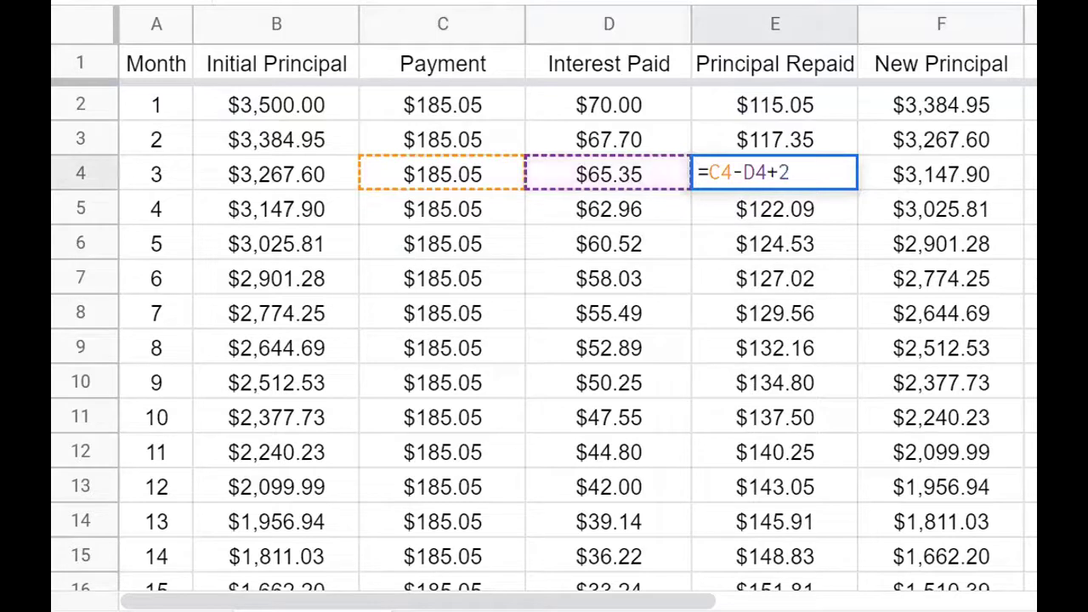
pyautogui.write('00')
pyautogui.press('Return')
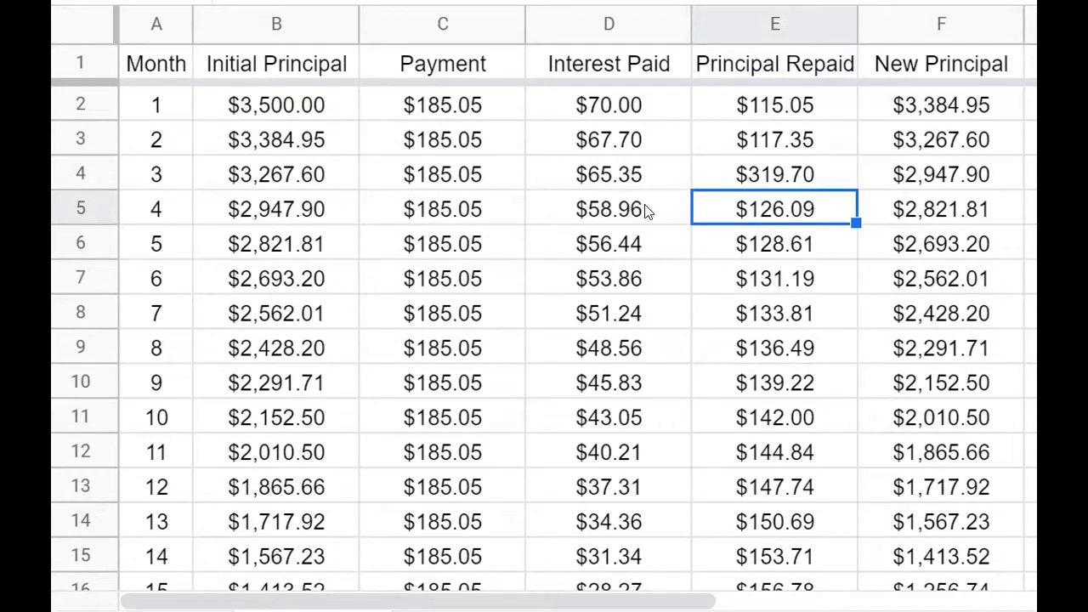
pyautogui.hotkey('ctrl', 'z')
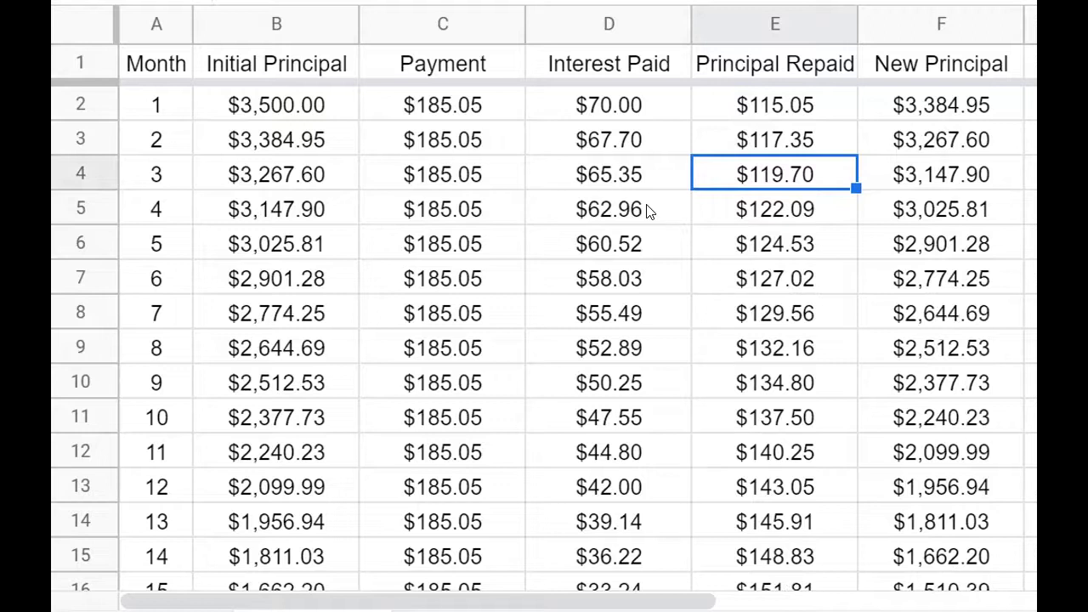
pyautogui.hotkey('ctrl', 'y')
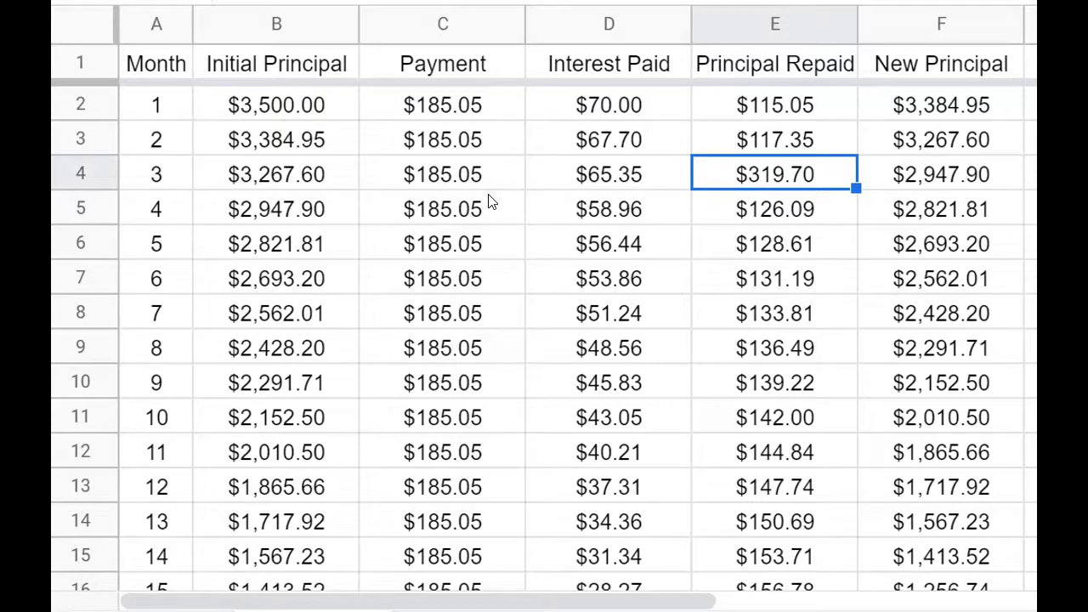
pyautogui.scroll(-1, 487, 195)
pyautogui.scroll(-2, 486, 195)
pyautogui.scroll(-1, 485, 197)
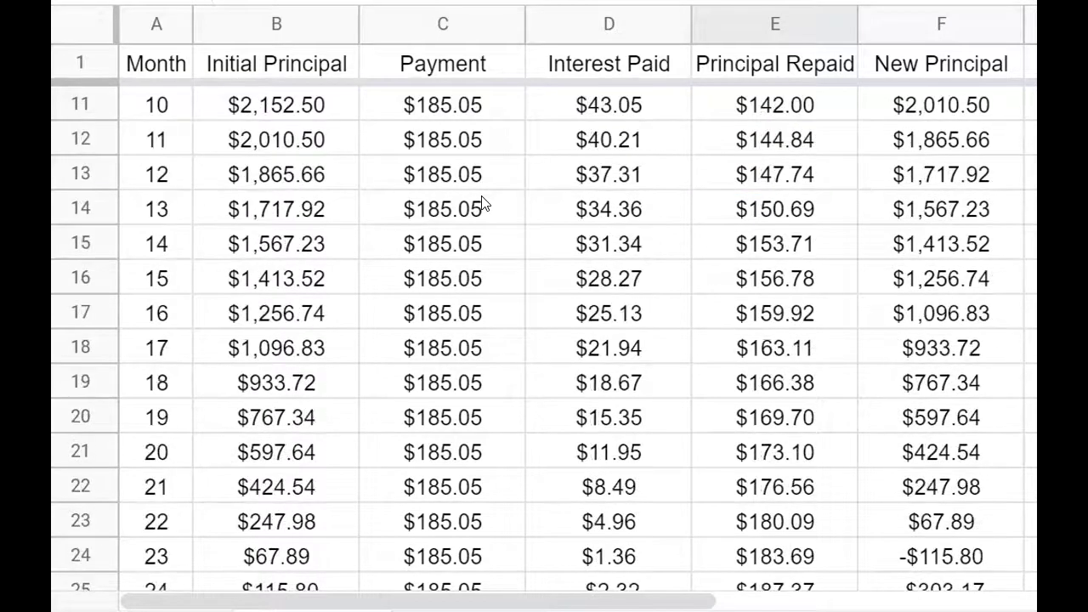
pyautogui.scroll(-1, 482, 198)
pyautogui.scroll(1, 482, 205)
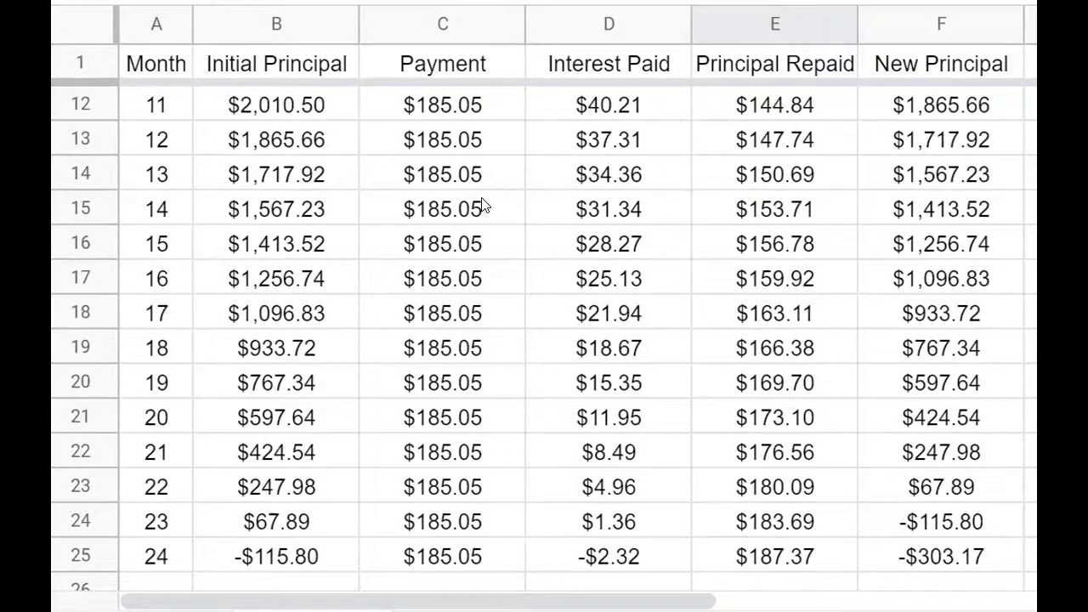